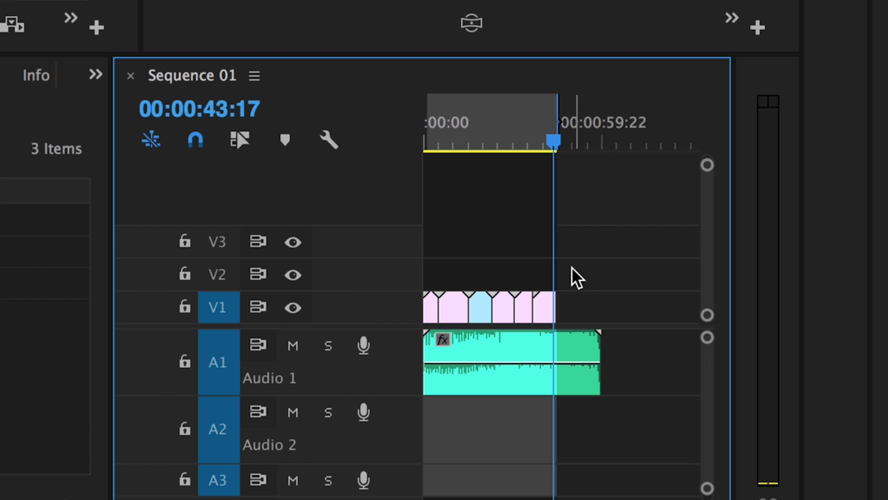
# - Send the music clip on A1 to Audition with Edit Clip In Adobe Audition
pyautogui.moveTo(522, 377)
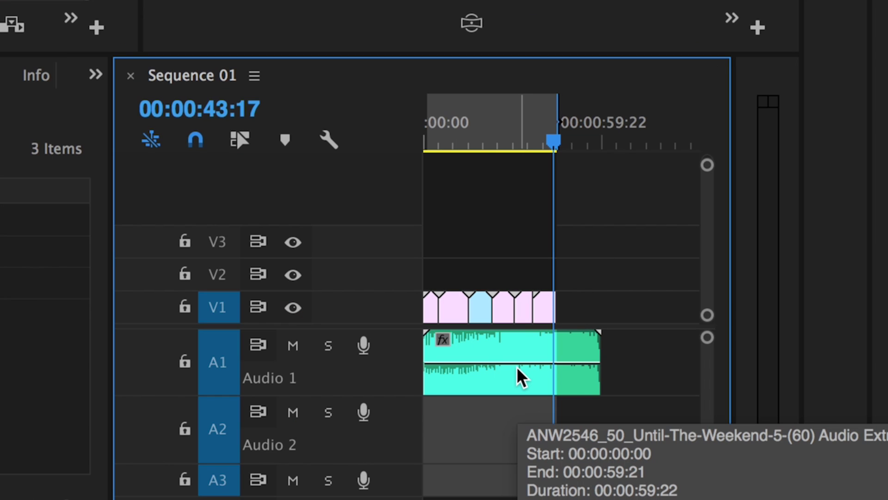
pyautogui.moveTo(596, 365)
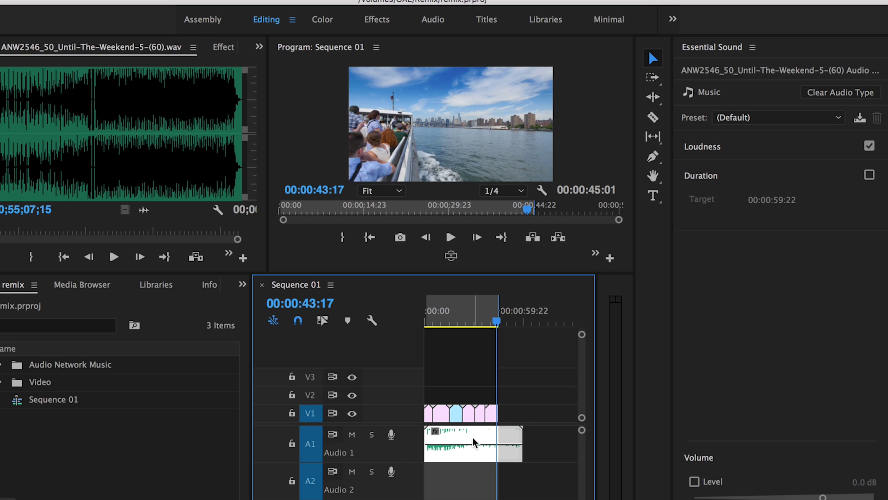
pyautogui.rightClick(470, 439)
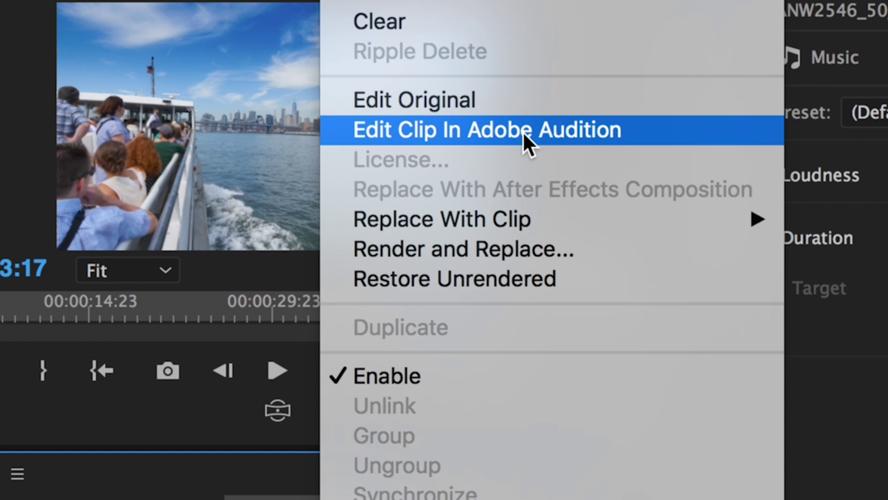
pyautogui.click(523, 132)
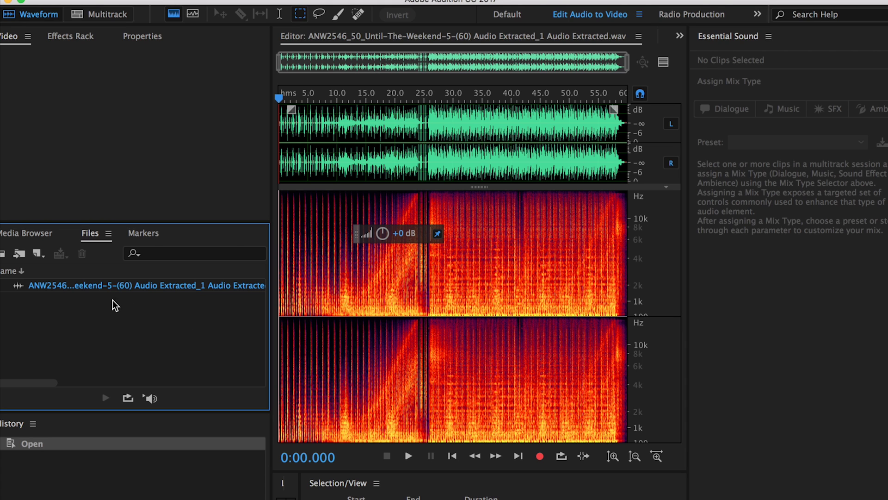
# - Insert the extracted music file into a new multitrack session named 'remix session'
pyautogui.rightClick(49, 285)
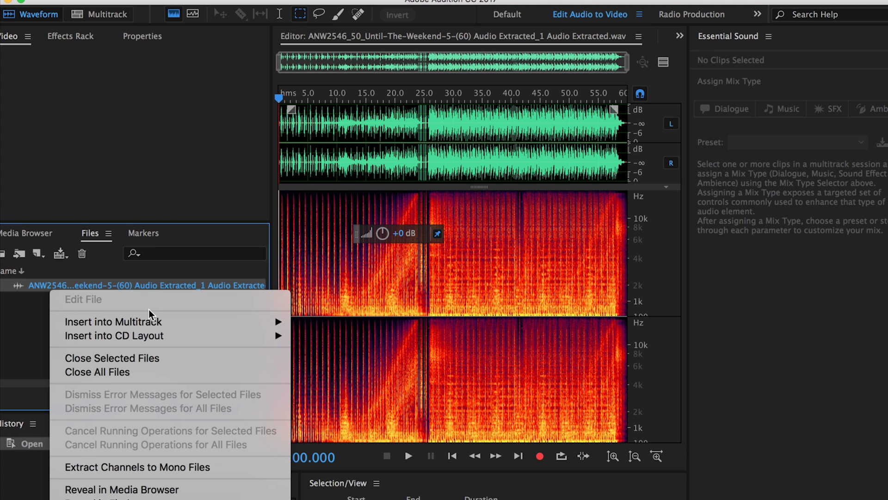
pyautogui.moveTo(157, 324)
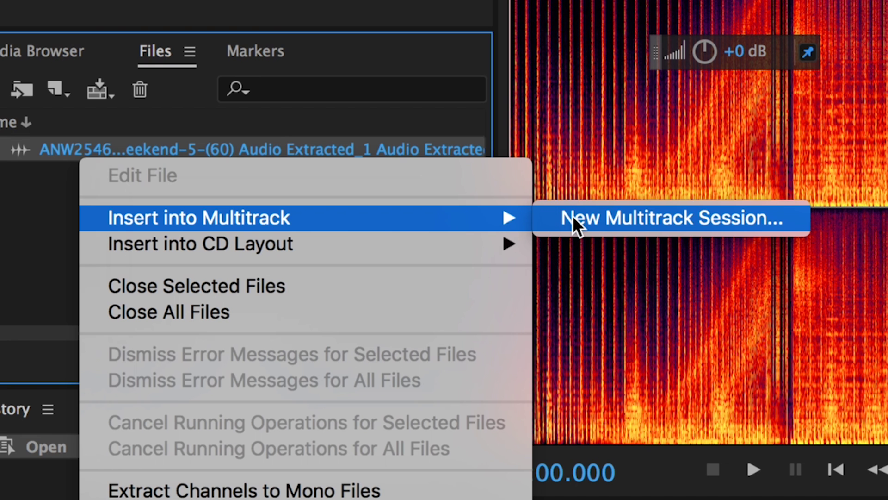
pyautogui.click(573, 216)
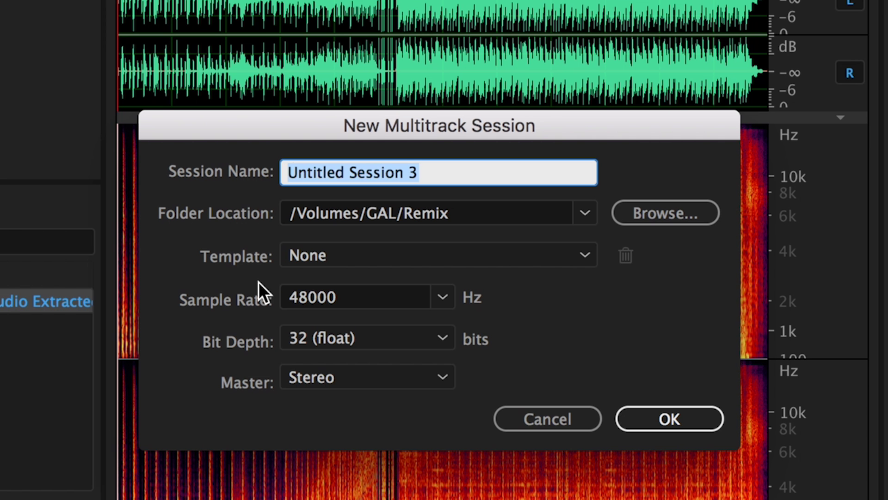
pyautogui.write('remiz')
pyautogui.press('BackSpace')
pyautogui.write('x session')
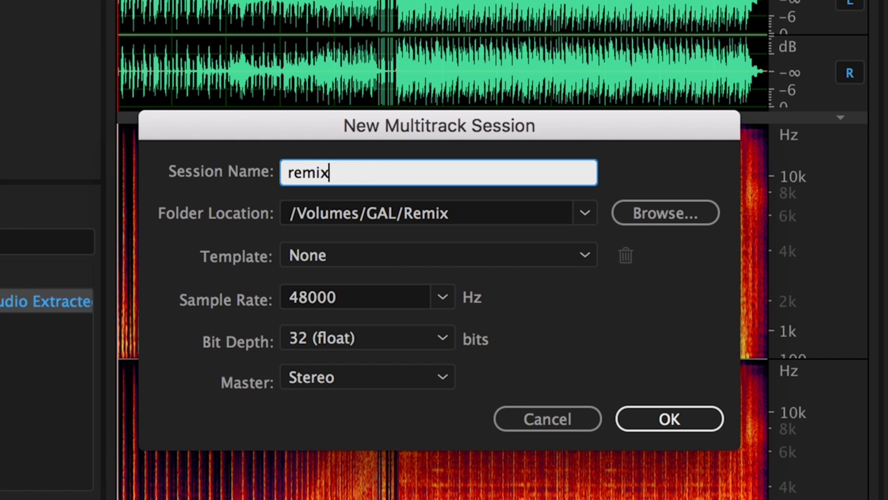
pyautogui.click(678, 416)
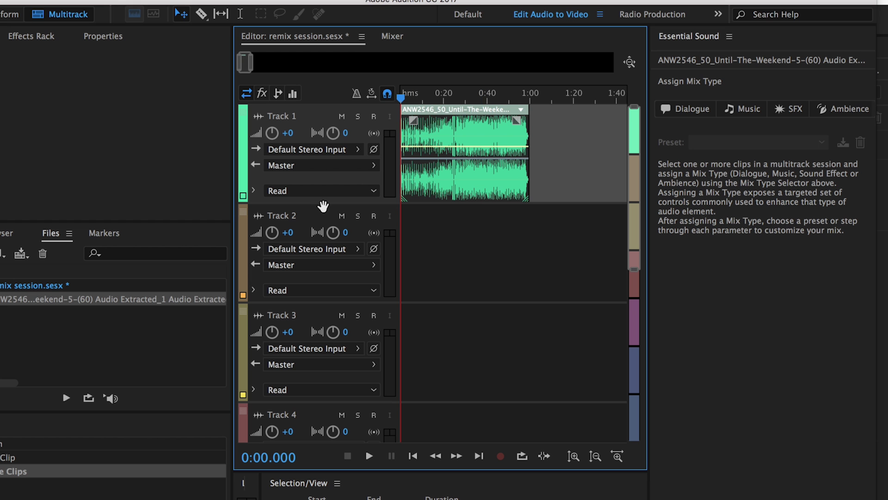
# - Make Track 1 taller and zoom the timeline in twice on the music clip
pyautogui.moveTo(323, 204); pyautogui.dragTo(317, 321)
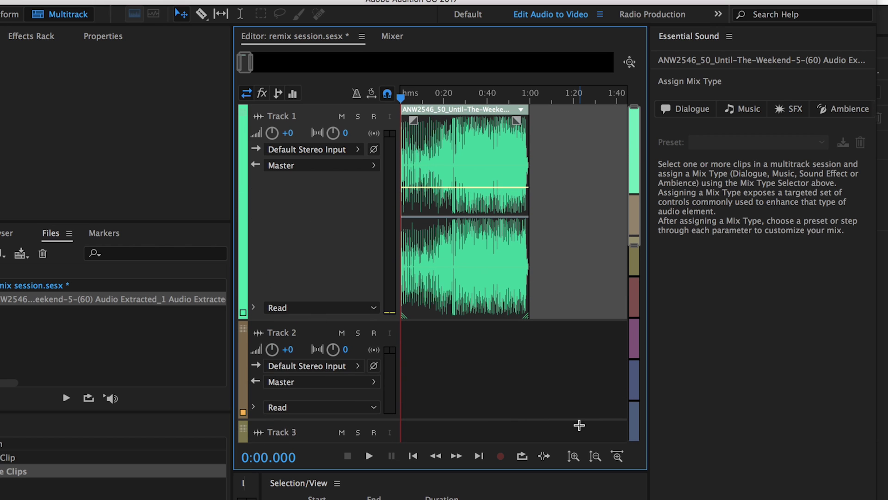
pyautogui.click(617, 458)
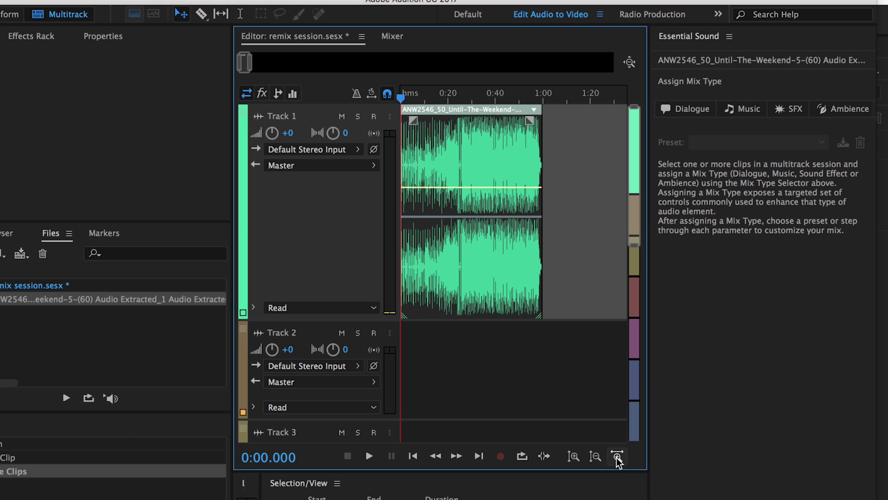
pyautogui.click(617, 457)
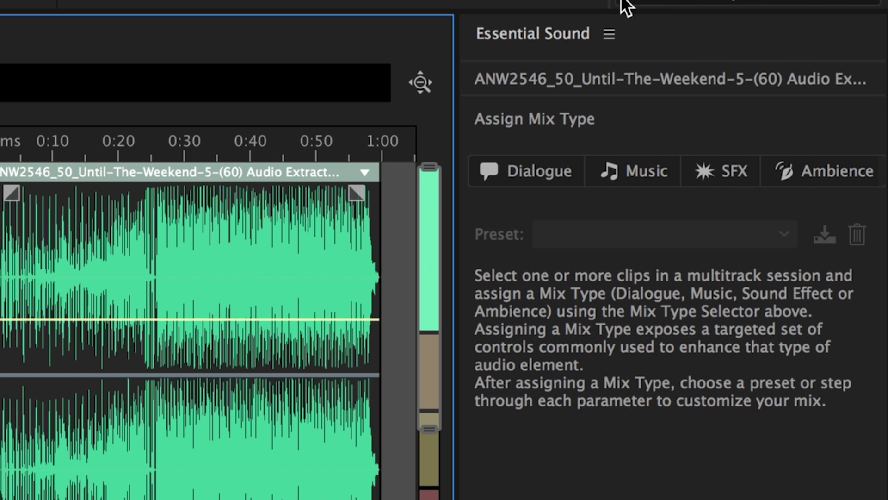
# - Tag the clip as Music in Essential Sound and remix it to a 0:40.000 target duration
pyautogui.click(637, 171)
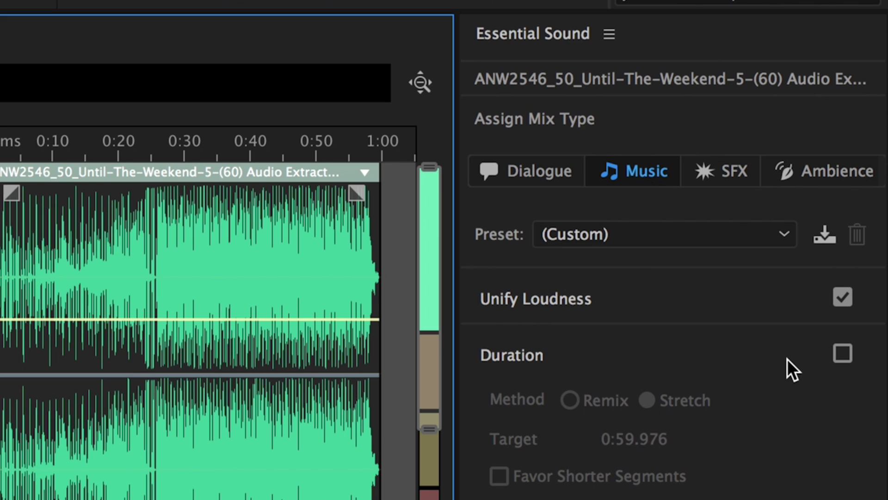
pyautogui.click(842, 353)
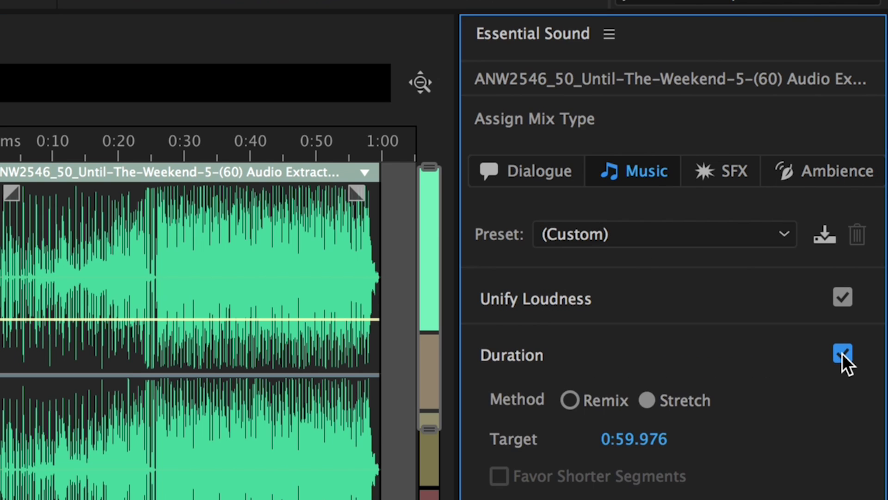
pyautogui.click(630, 451)
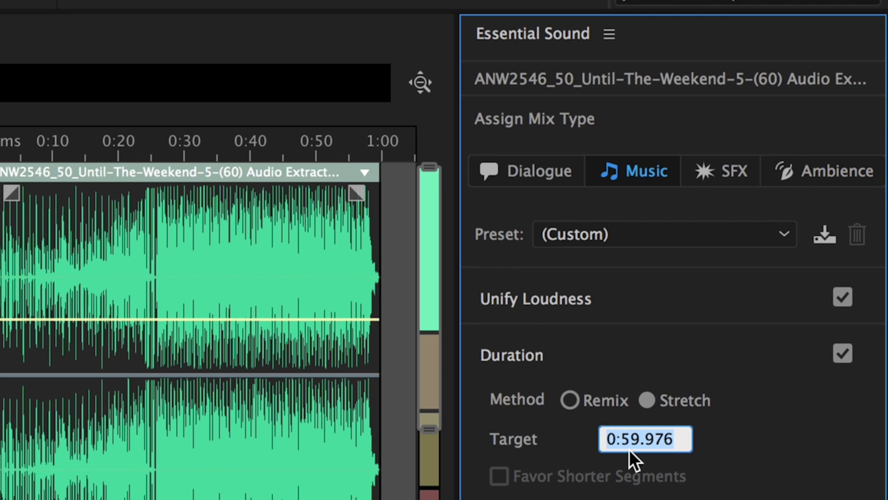
pyautogui.click(639, 440)
pyautogui.press('BackSpace')
pyautogui.press('BackSpace')
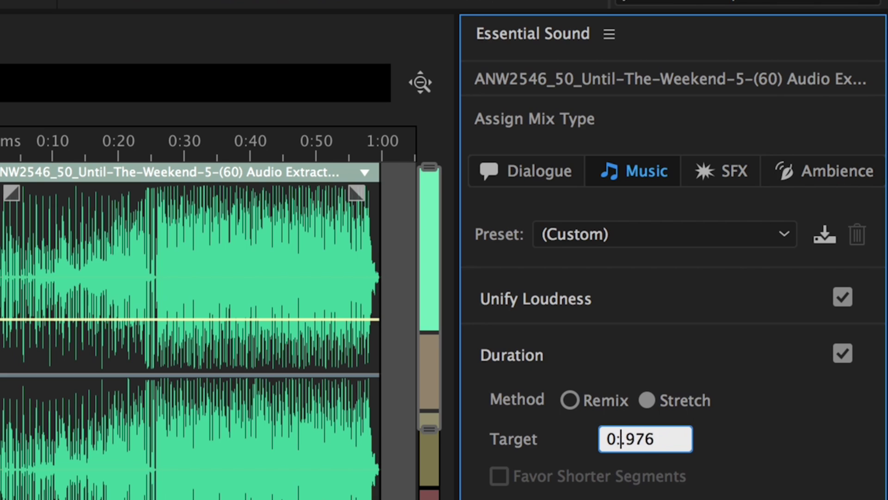
pyautogui.write('40')
pyautogui.click(674, 439)
pyautogui.press('BackSpace')
pyautogui.press('BackSpace')
pyautogui.press('BackSpace')
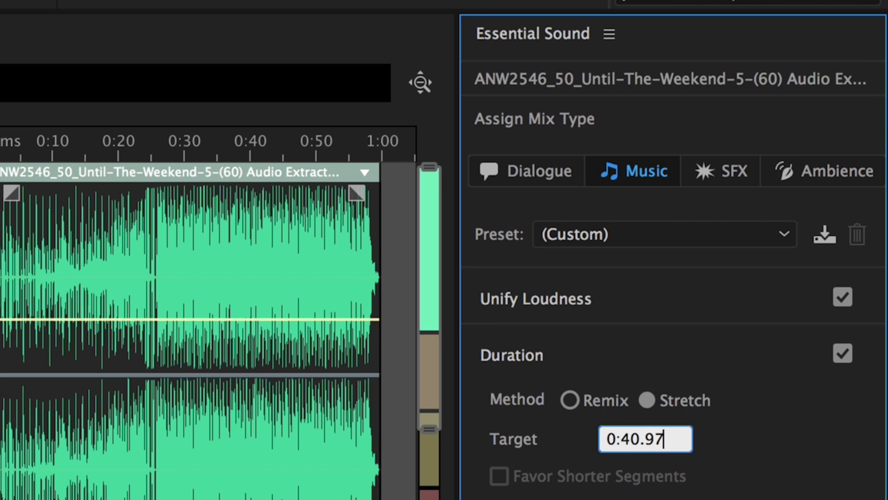
pyautogui.write('0')
pyautogui.press('Return')
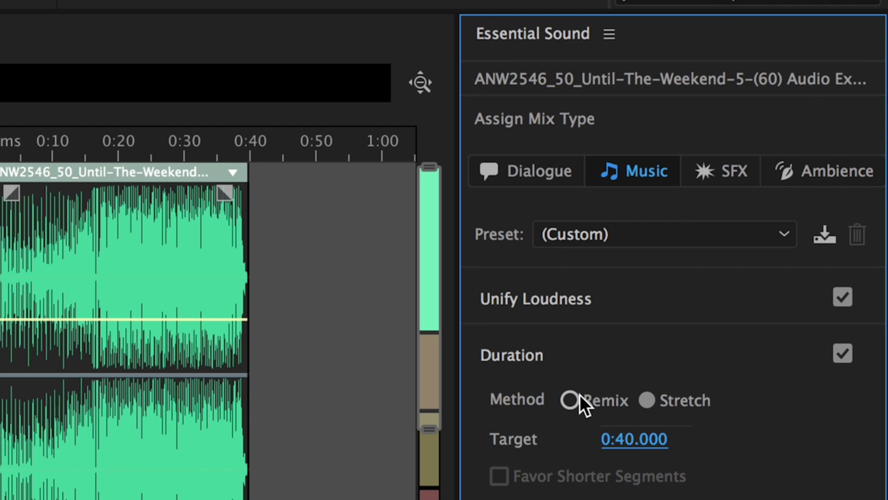
pyautogui.click(568, 405)
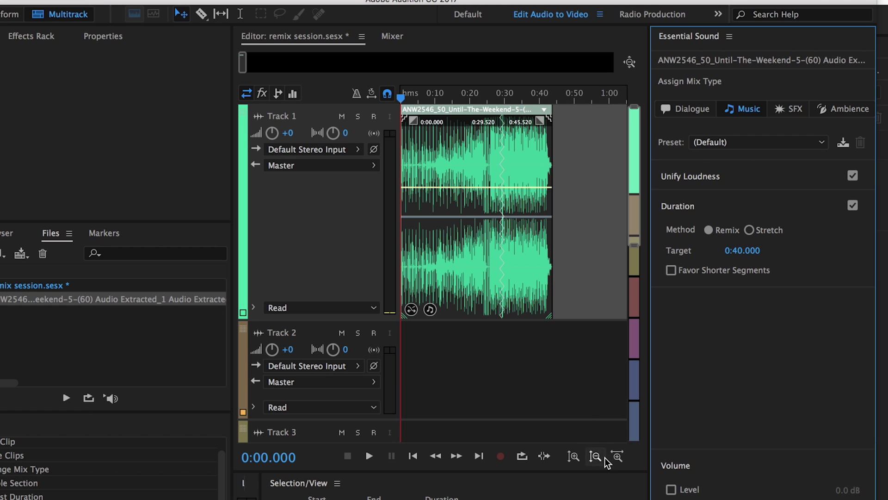
# - Zoom the timeline and play the remix from the 0:29 seam
pyautogui.click(618, 457)
pyautogui.click(618, 457)
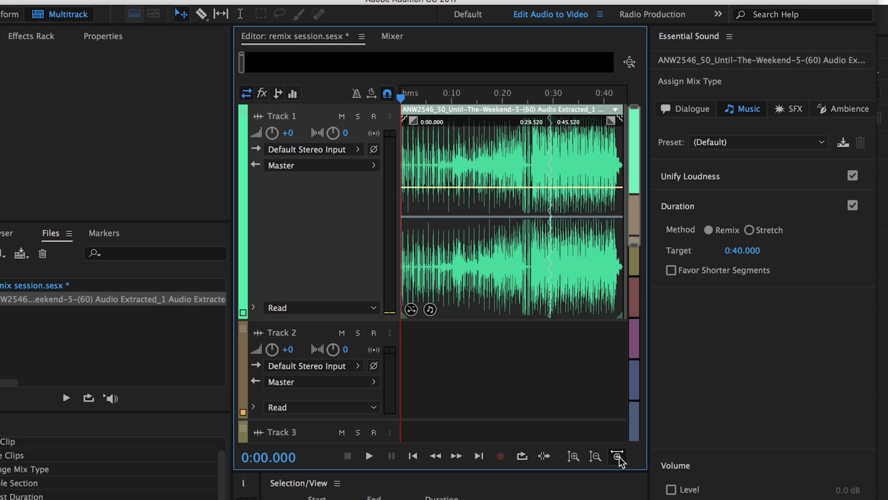
pyautogui.moveTo(423, 94); pyautogui.dragTo(631, 101)
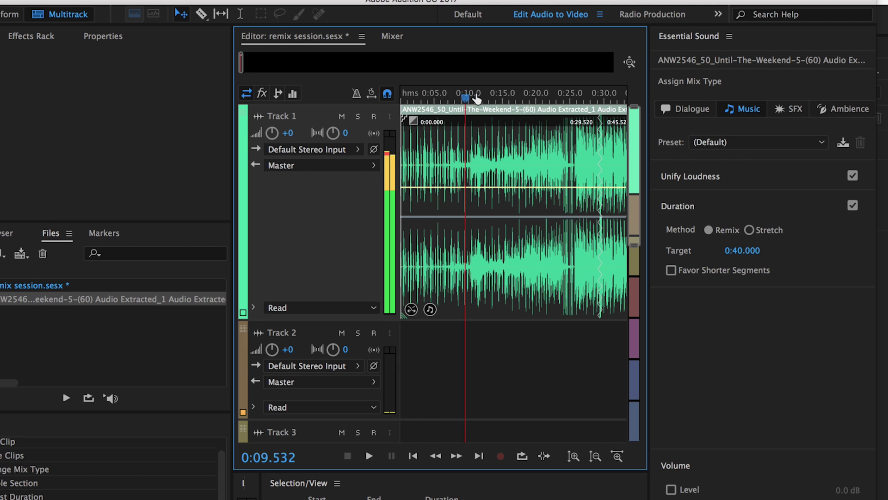
pyautogui.moveTo(842, 52); pyautogui.dragTo(631, 58)
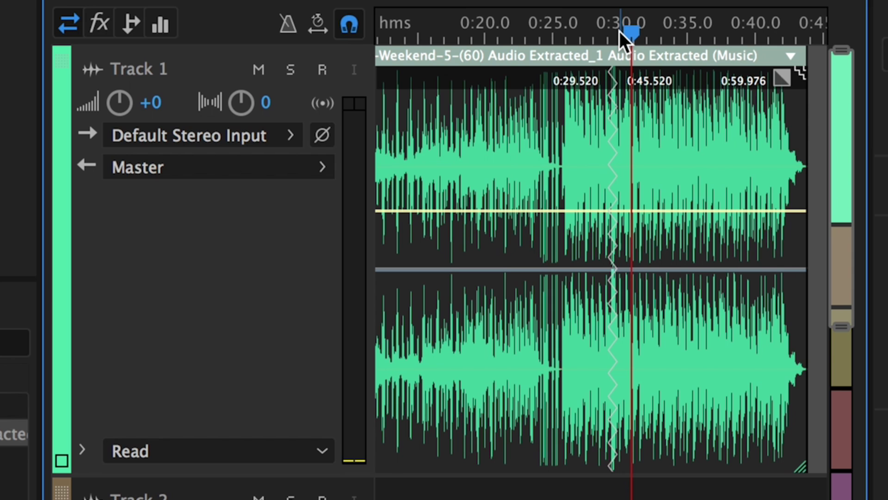
pyautogui.moveTo(620, 33); pyautogui.dragTo(595, 39)
pyautogui.press('space')
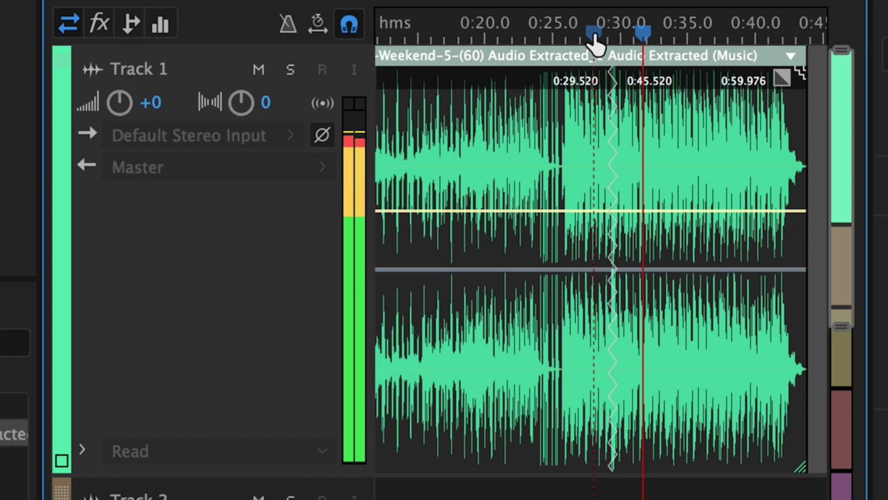
pyautogui.press('space')
# - Scrub through the remixed clip's ending near 0:44
pyautogui.moveTo(783, 31); pyautogui.dragTo(805, 35)
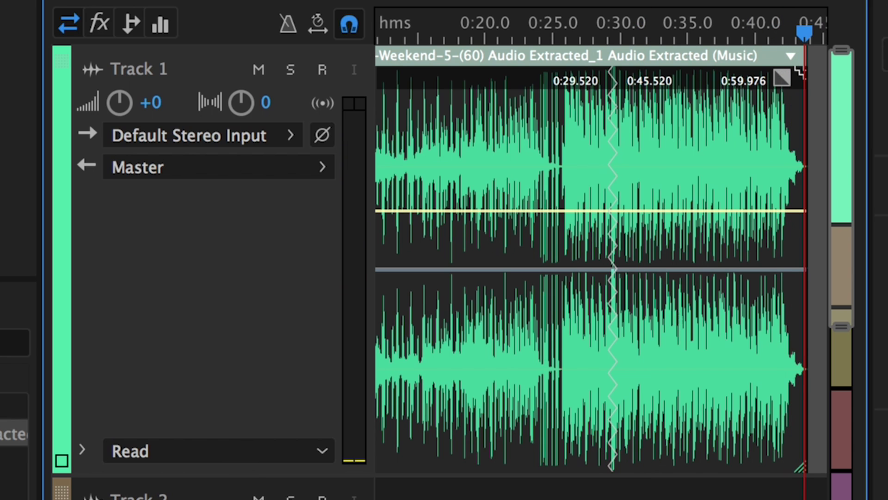
pyautogui.moveTo(805, 28); pyautogui.dragTo(806, 34)
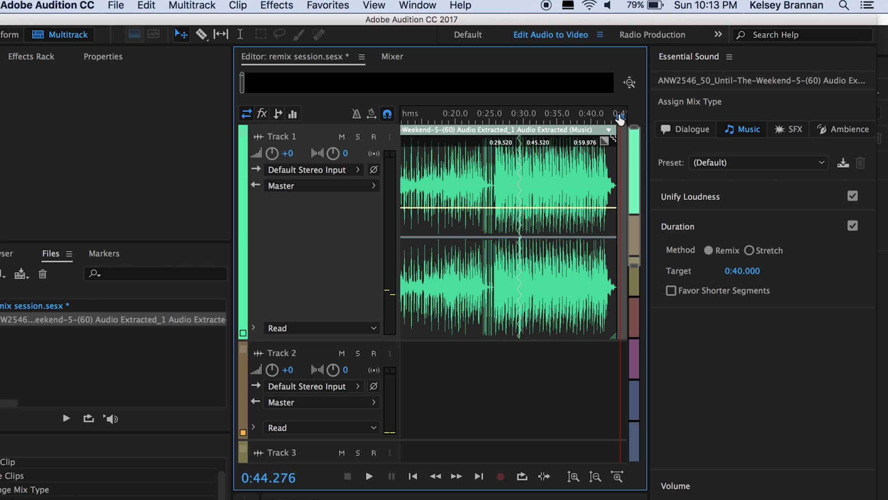
pyautogui.moveTo(808, 33); pyautogui.dragTo(808, 32)
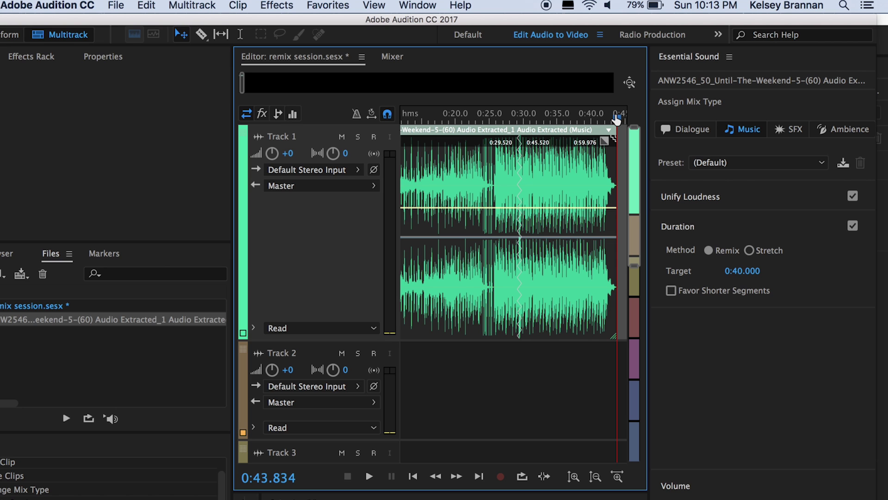
# - Export the session to Premiere Pro as a stereo mixdown file named remix-45
pyautogui.click(107, 5)
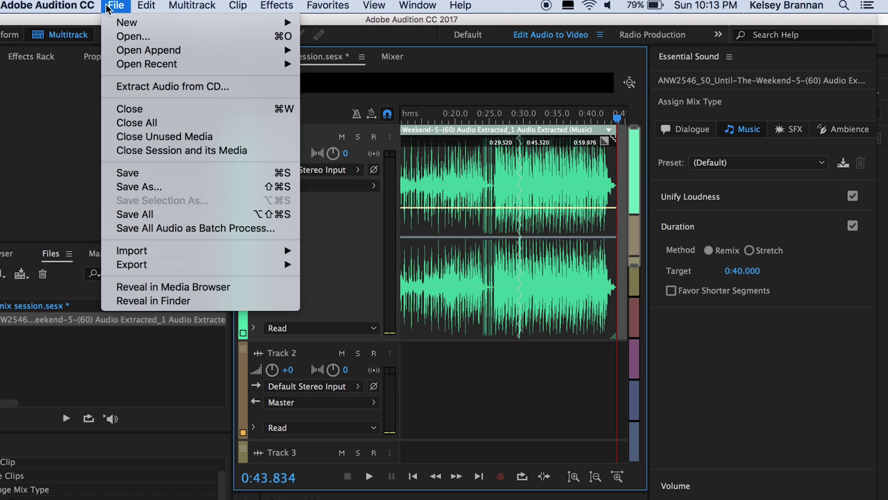
pyautogui.moveTo(277, 264)
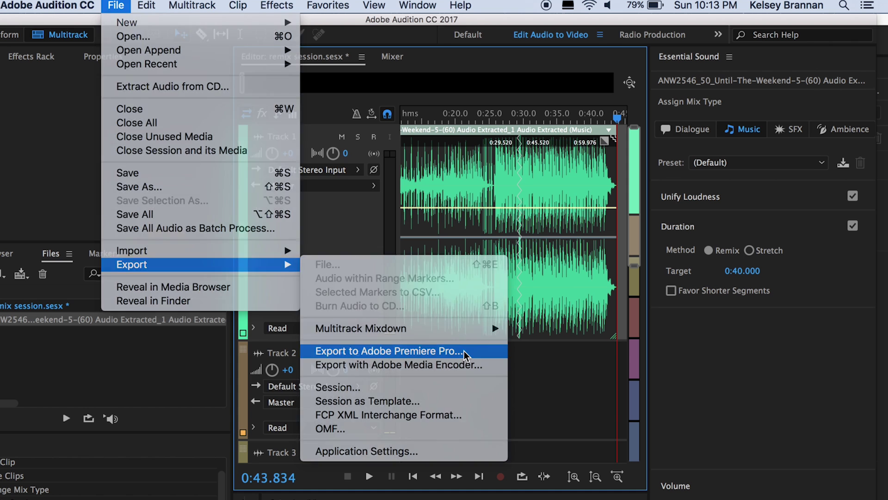
pyautogui.click(716, 318)
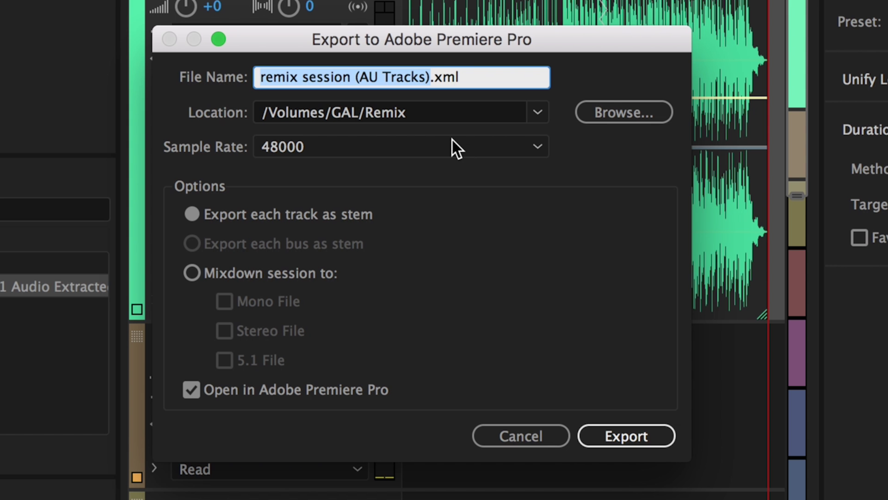
pyautogui.write('remix-')
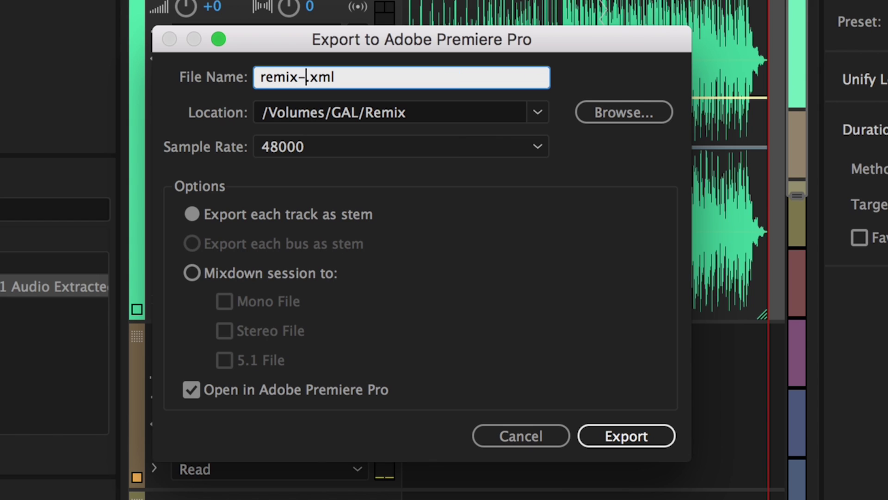
pyautogui.write('45')
pyautogui.click(194, 274)
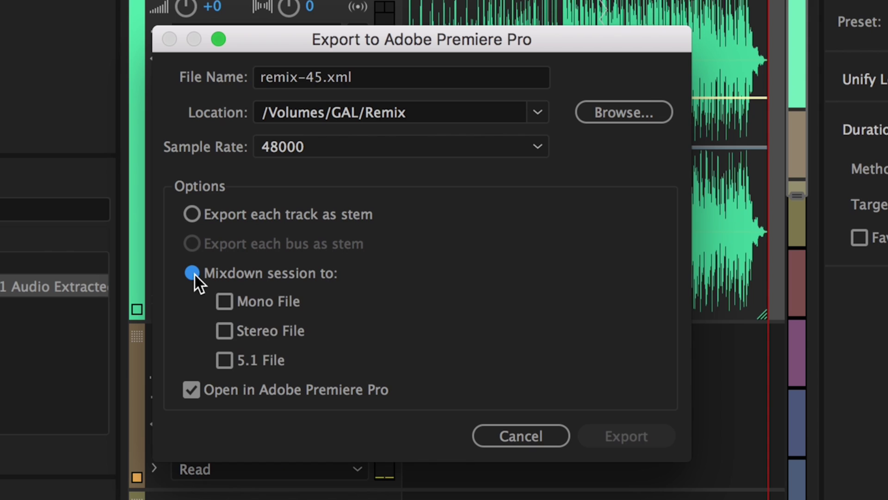
pyautogui.click(225, 330)
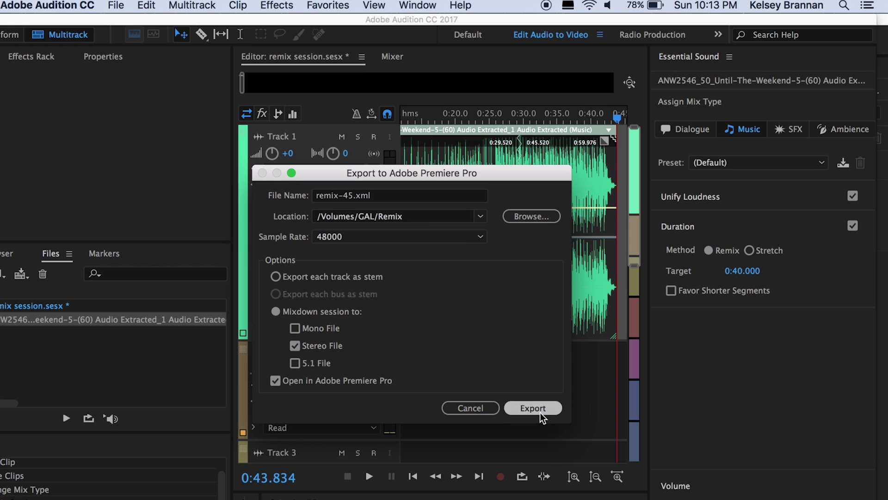
pyautogui.click(631, 437)
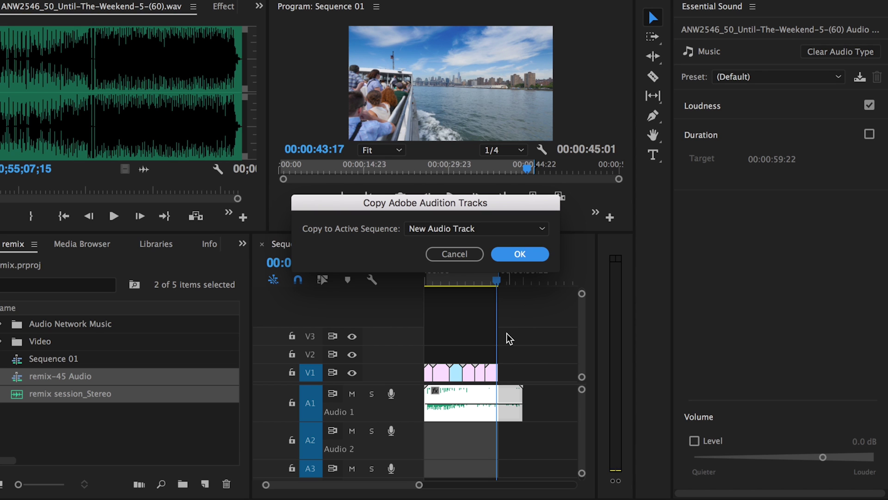
# - Place the remix on a new audio track A2 and mute the original music on A1
pyautogui.click(520, 254)
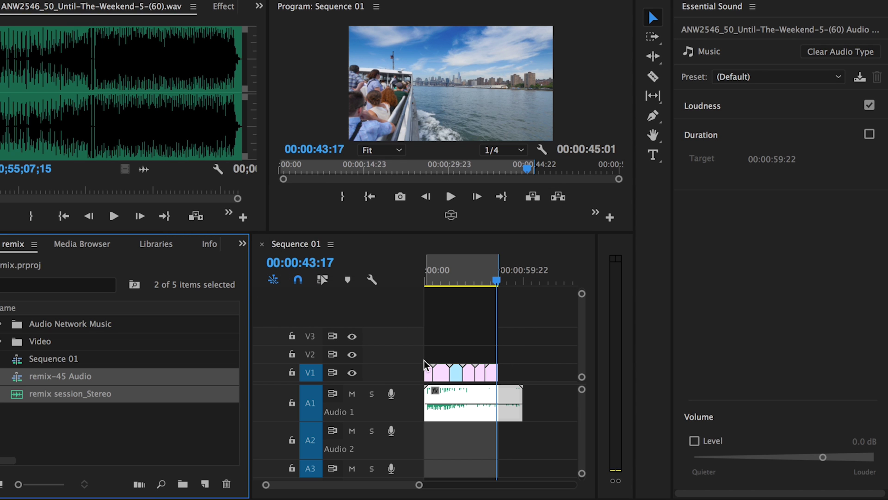
pyautogui.moveTo(426, 365); pyautogui.dragTo(453, 440)
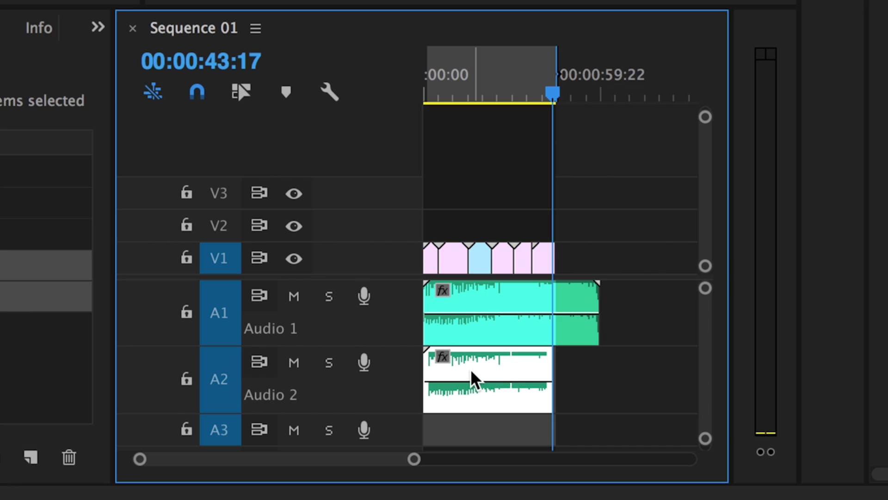
pyautogui.click(294, 298)
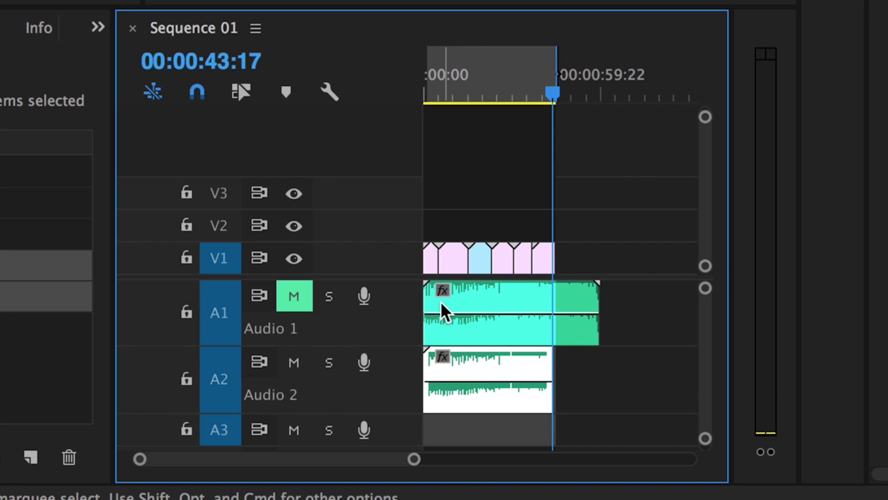